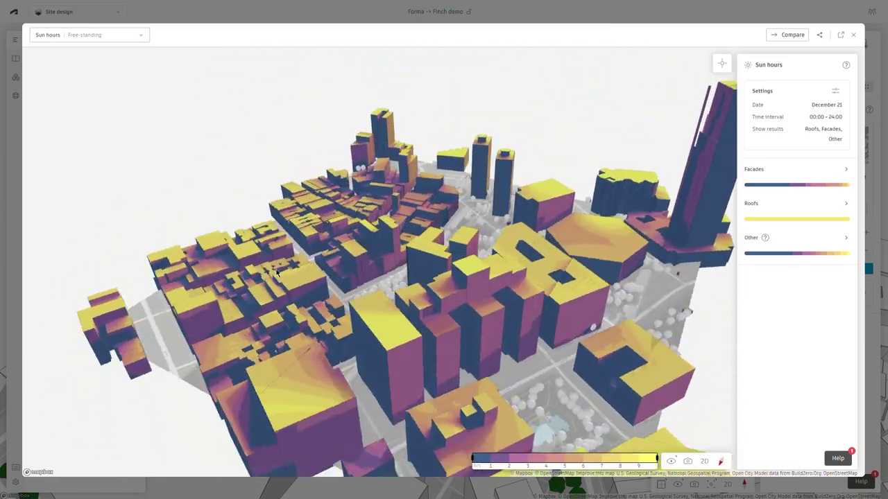
Orbit the city model and restrict sun-hours shading to areas getting 2 to 9+ hours
right_click_drag(579, 245, 461, 326)
scroll(480, 252, "up", 5)
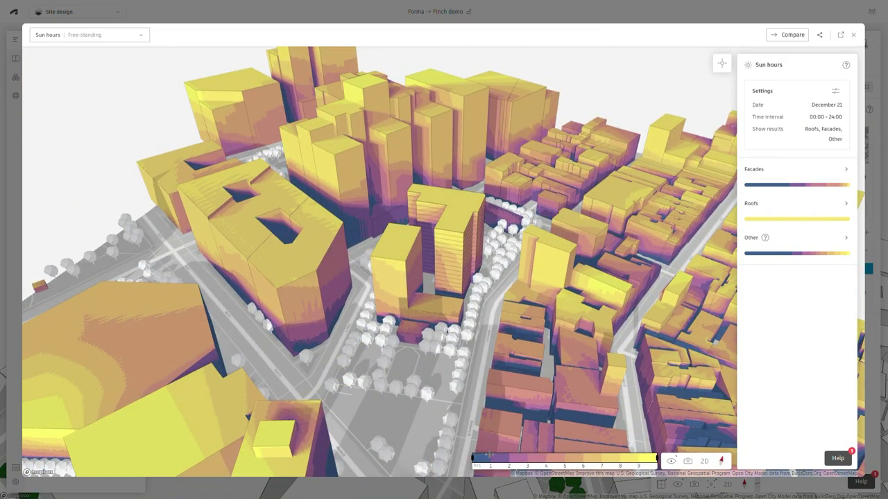
left_click_drag(473, 456, 509, 457)
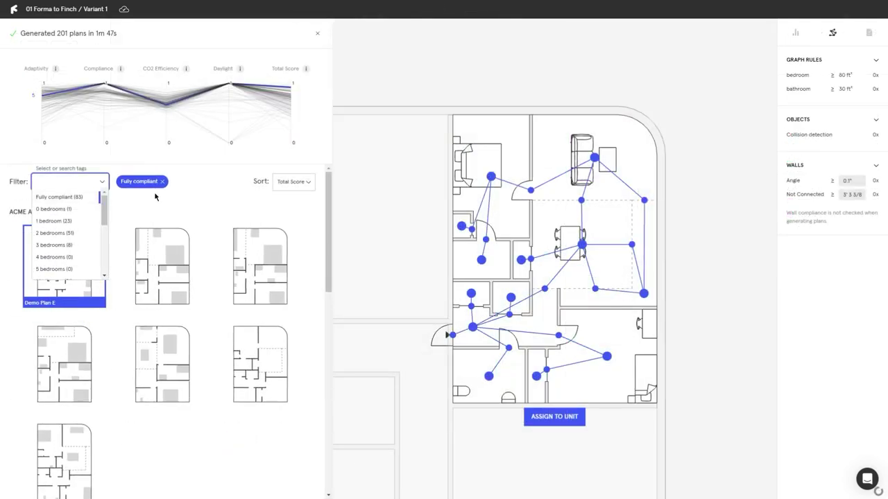
left_click(155, 198)
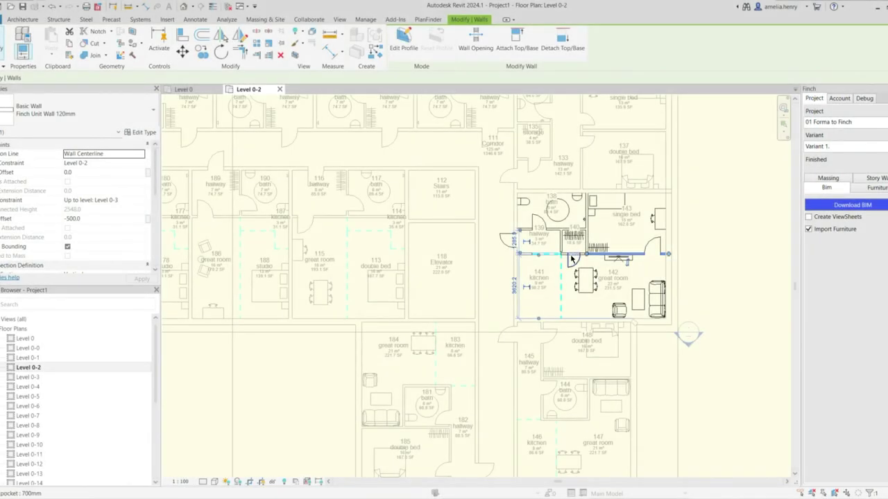
Select the central tall building in the Forma city model
left_click(584, 208)
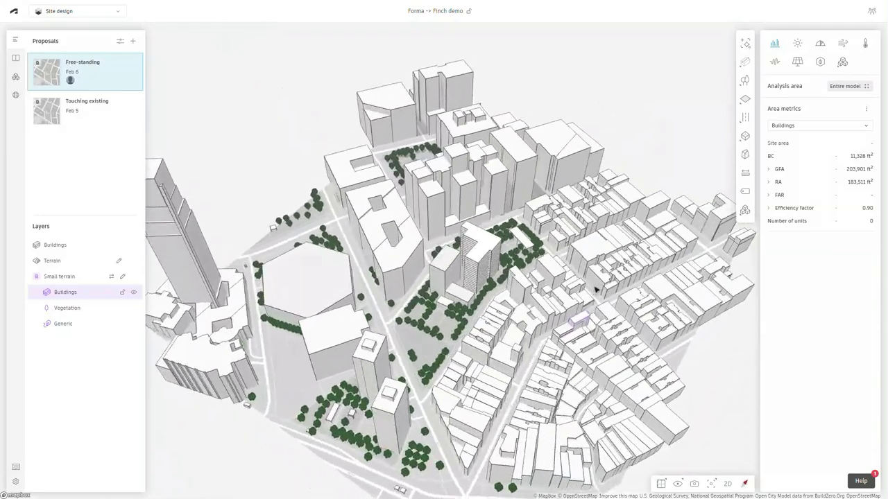
scroll(540, 264, "down", 3)
scroll(491, 239, "down", 3)
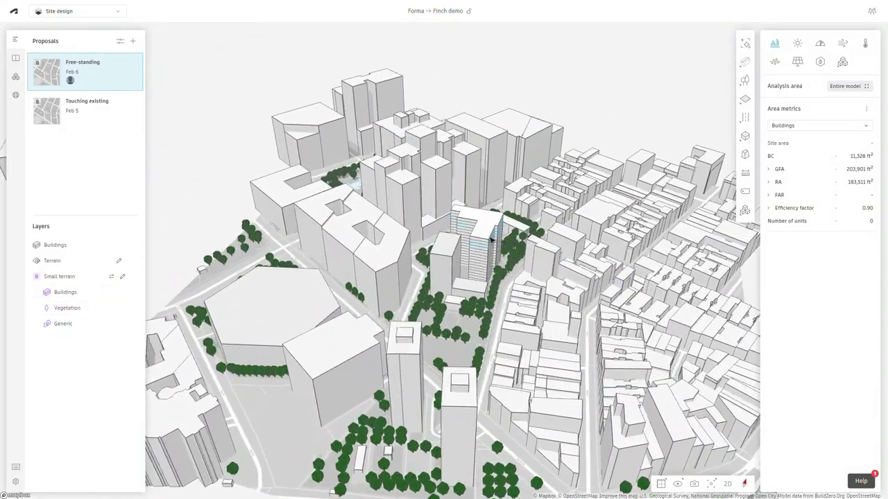
scroll(491, 239, "down", 2)
left_click(491, 239)
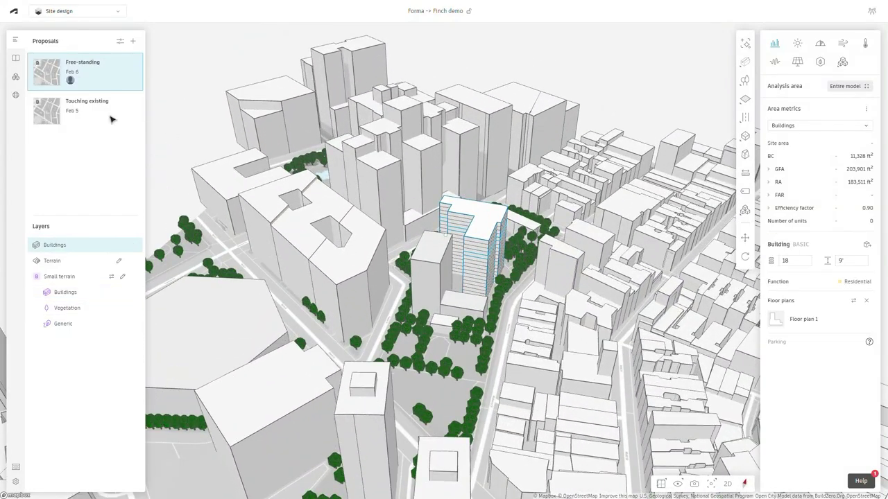
Upload the building to Finch as Variant 1 and open that variant in Finch
left_click(23, 78)
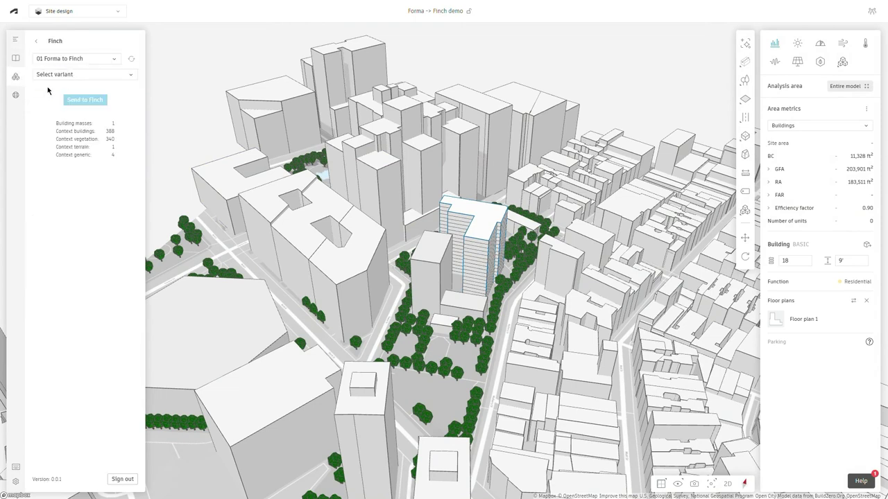
left_click(88, 74)
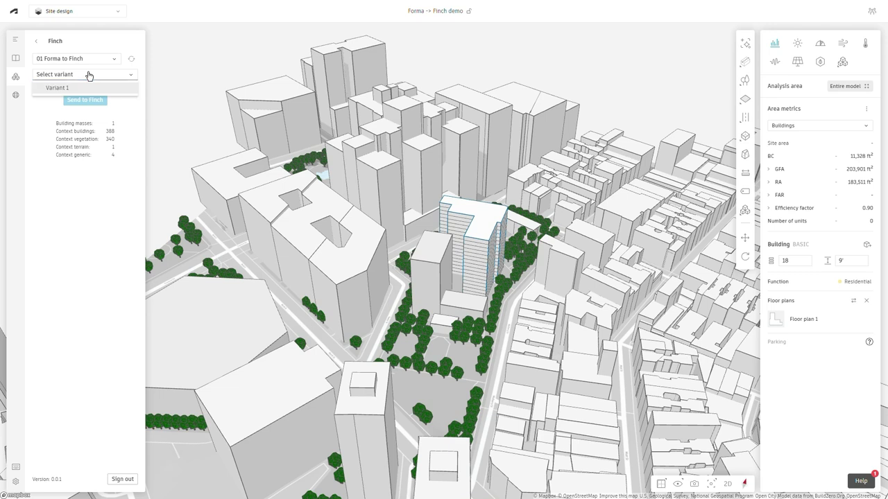
left_click(84, 89)
left_click(84, 101)
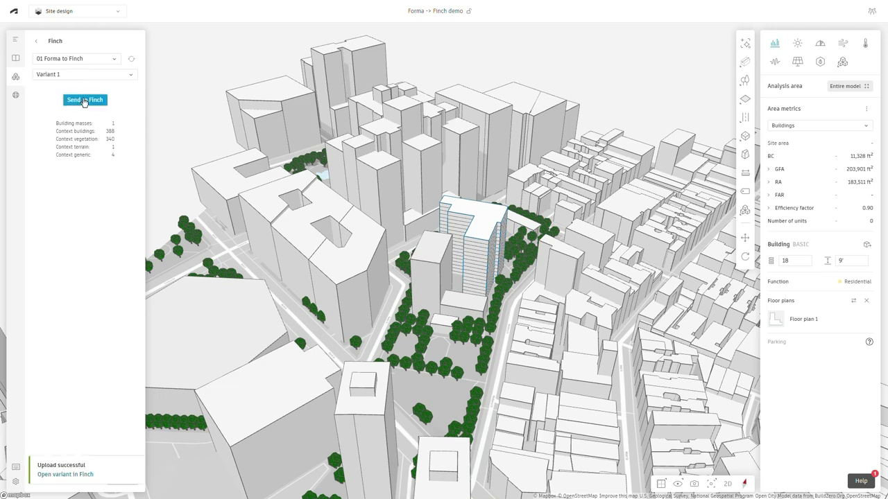
left_click(73, 475)
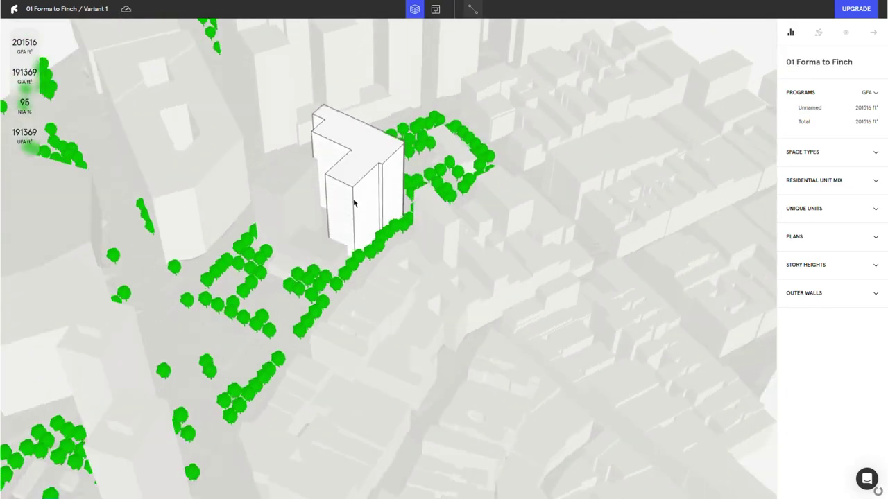
Select the imported building and leave its ground story without a program
left_click_drag(354, 202, 414, 197)
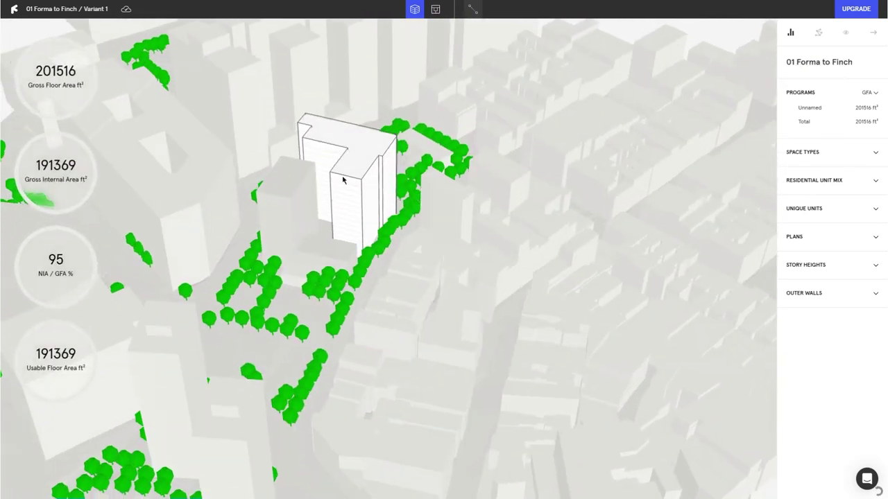
left_click(337, 198)
left_click(371, 254)
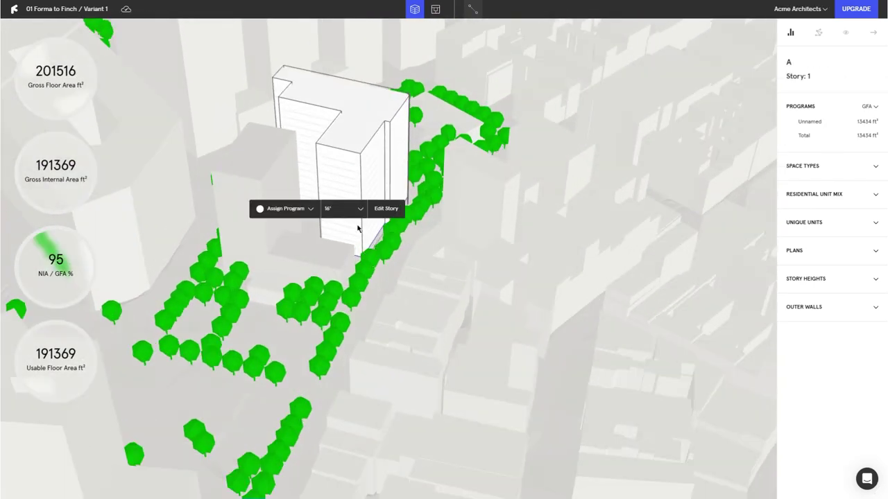
left_click(300, 208)
left_click(425, 257)
Assign Residential to stories 2 through 15 and open story 15's floor plan
left_click(406, 199)
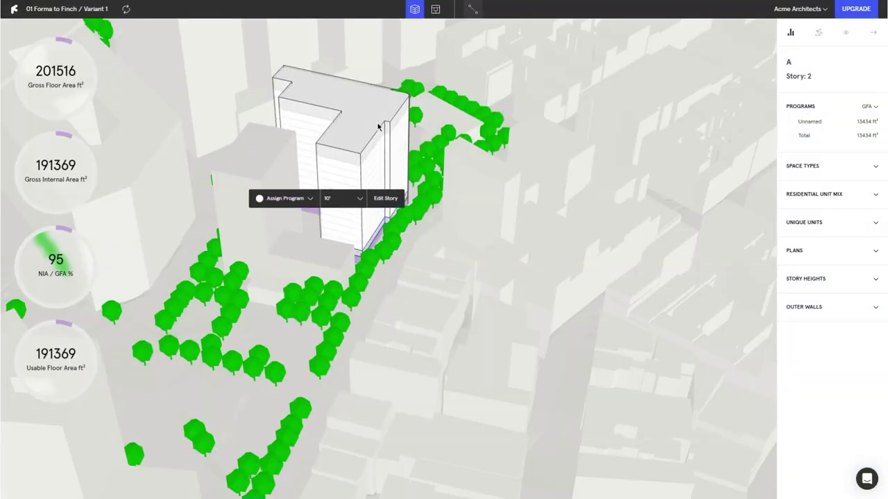
left_click(310, 148, "shift")
left_click(303, 154)
left_click(443, 236)
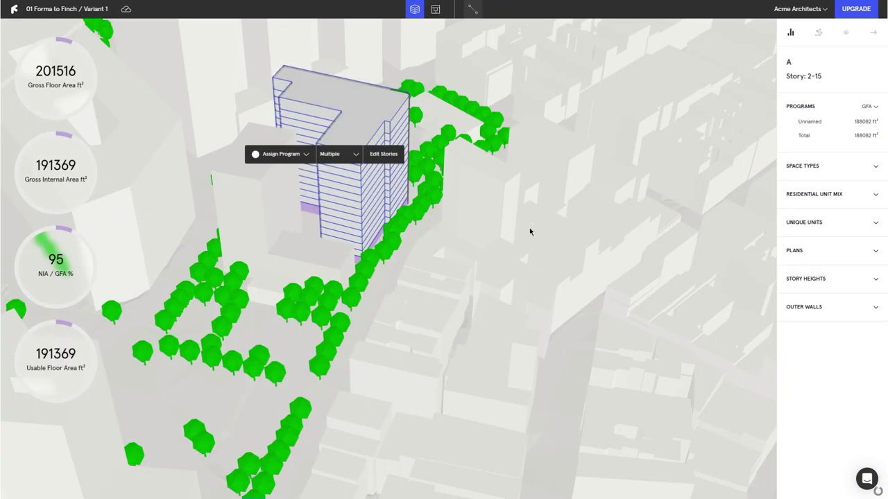
double_click(369, 147)
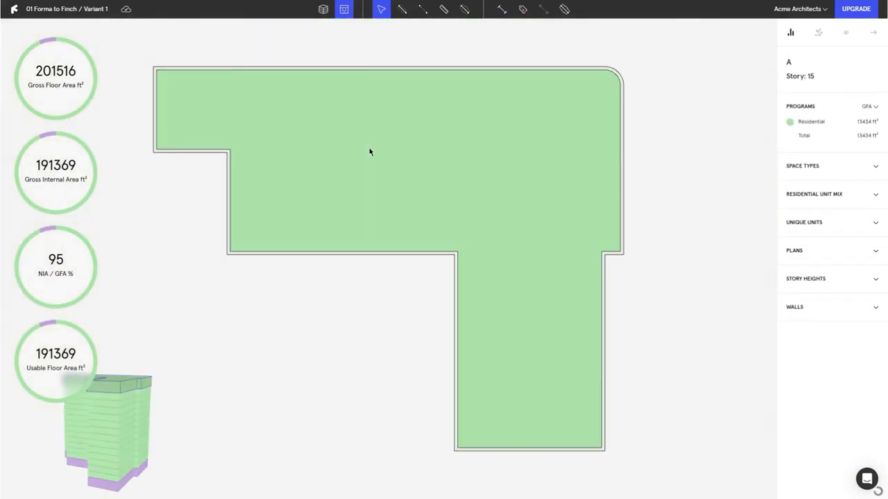
Start a unit mix and corridors generation on the top floor plate
left_click(371, 153)
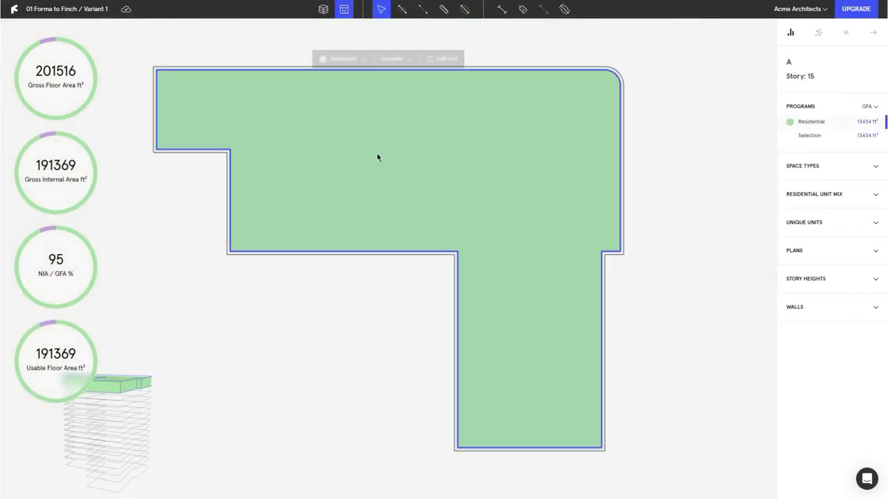
left_click(407, 56)
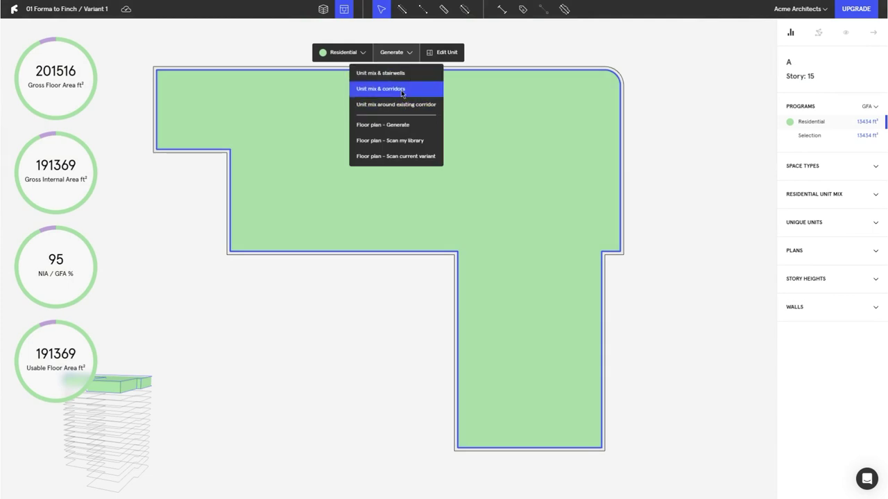
left_click(395, 88)
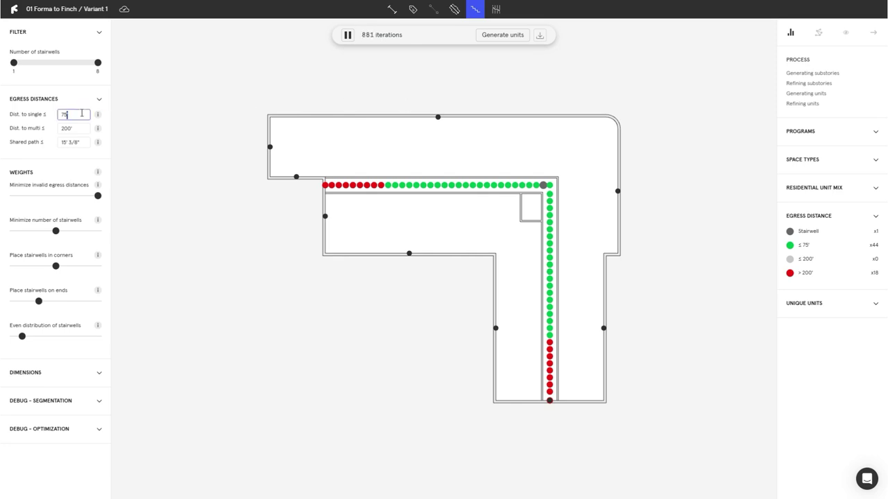
Set the single-exit egress distance to 60' and adjust stairwell count, core depth and corridor width
left_click(81, 113)
type("60")
left_click(212, 111)
left_click(14, 63)
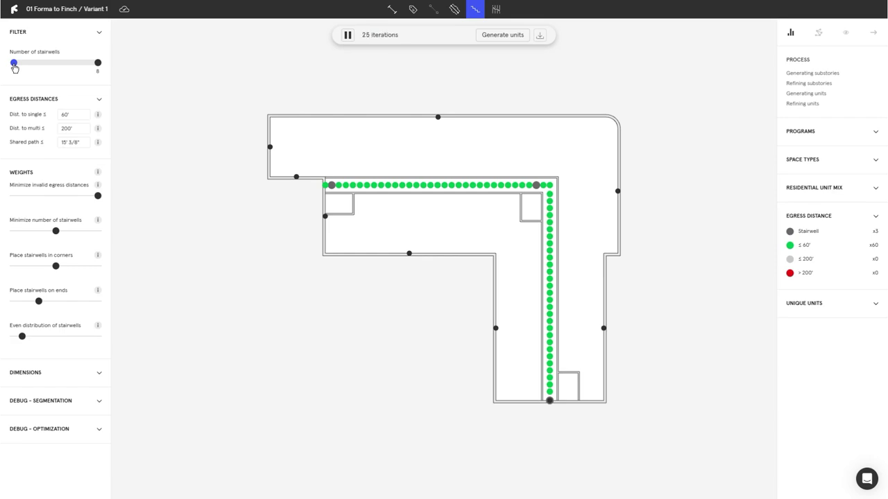
left_click(409, 254)
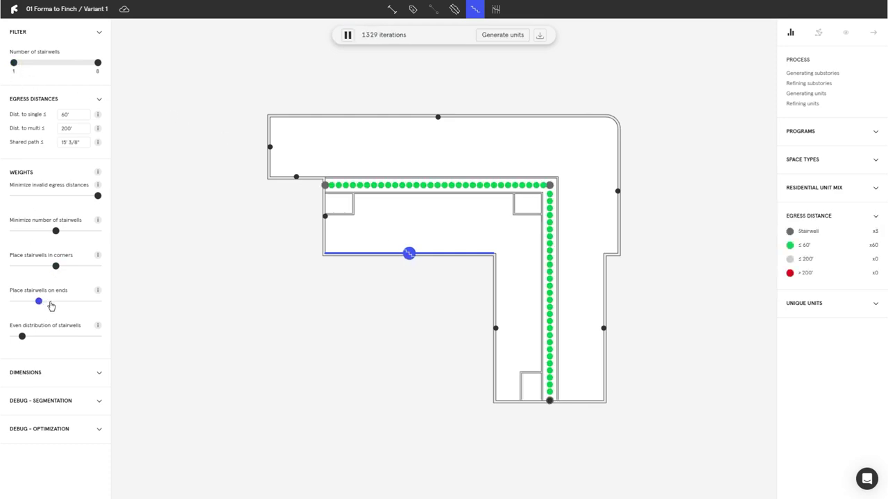
left_click(61, 375)
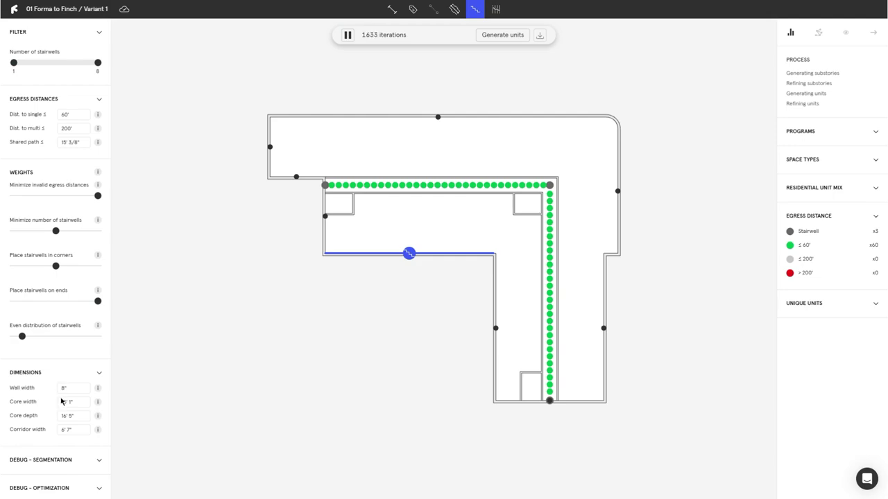
left_click(68, 416)
left_click(67, 430)
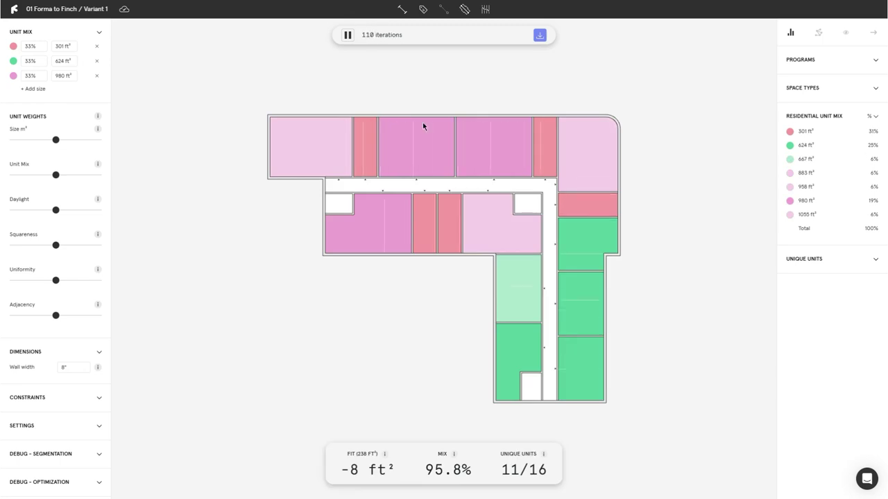
Set the unit mix apartment sizes to 500, 650 and 1000 ft²
left_click(57, 46)
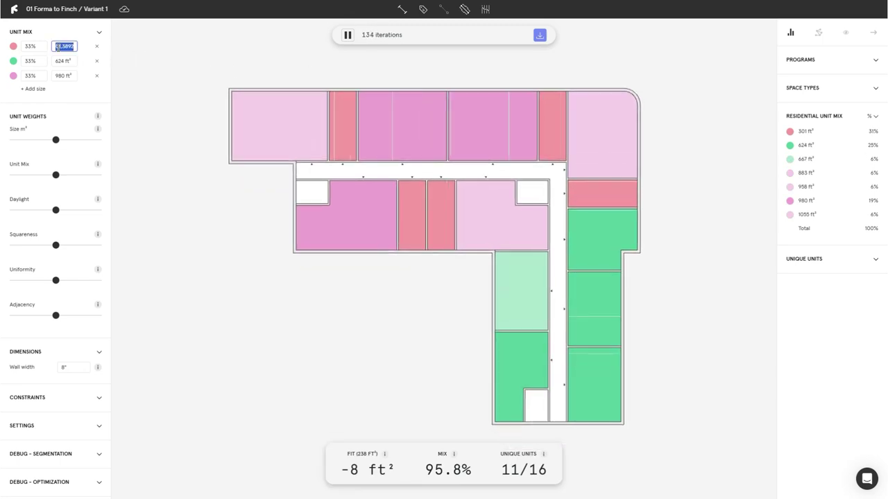
type("500")
left_click(62, 60)
type("650")
key("Tab")
type("1000")
key("Return")
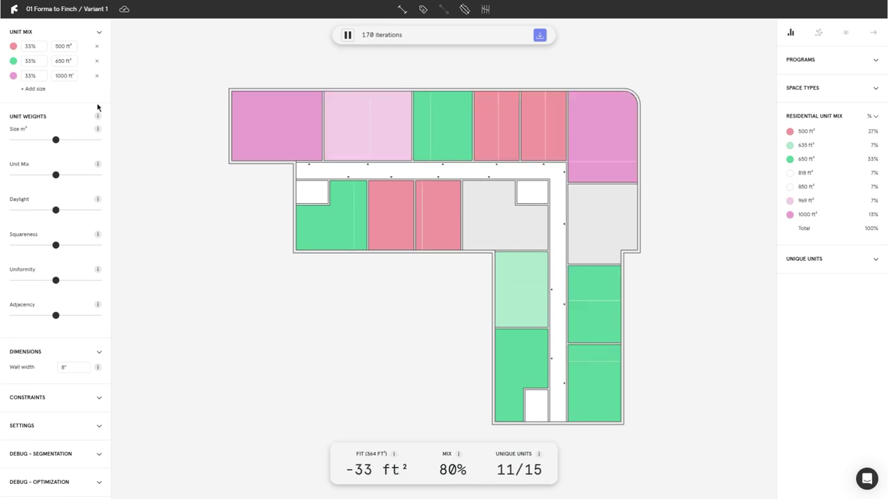
Raise the Size, Uniformity and Daylight weights, stop the optimizer and apply the layout
left_click(89, 139)
left_click(101, 281)
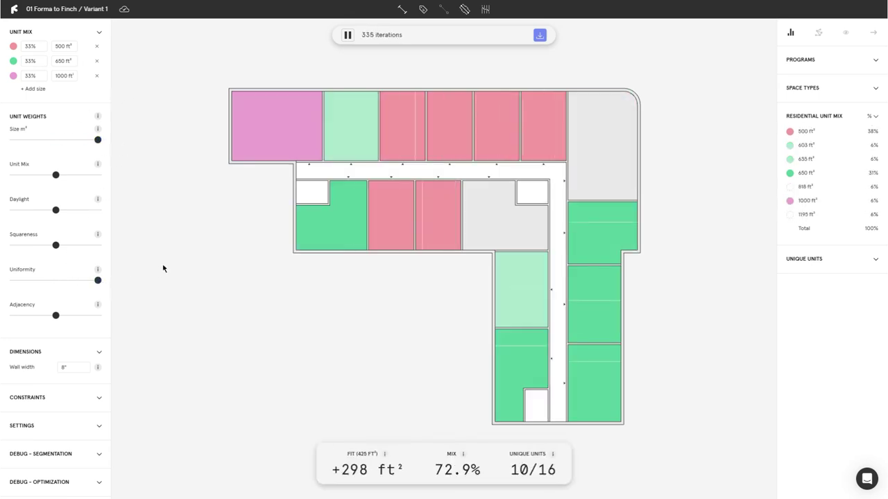
left_click(64, 210)
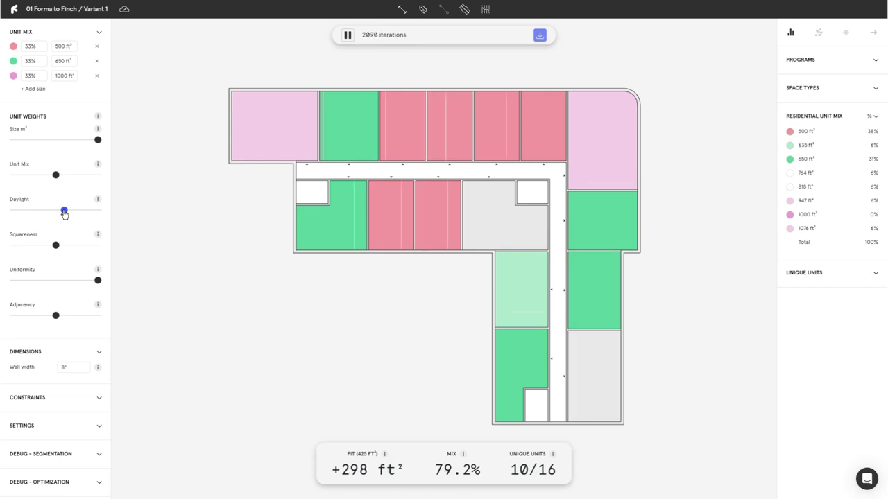
left_click(347, 36)
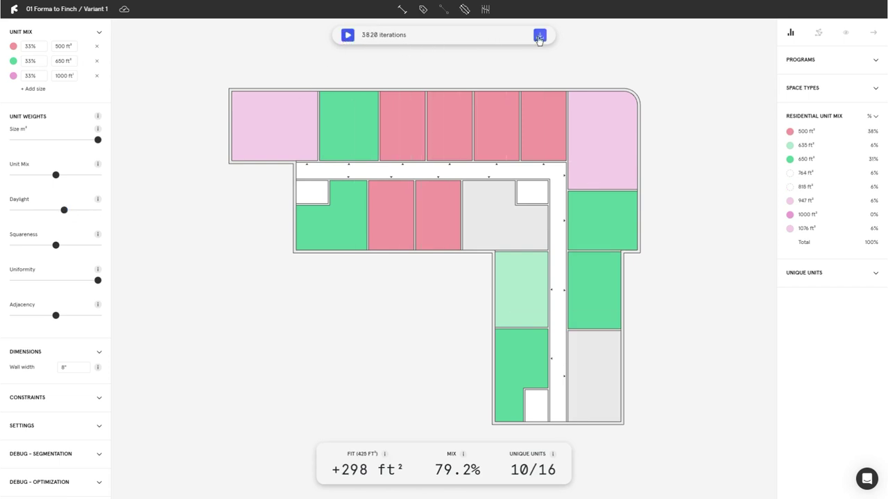
left_click(539, 35)
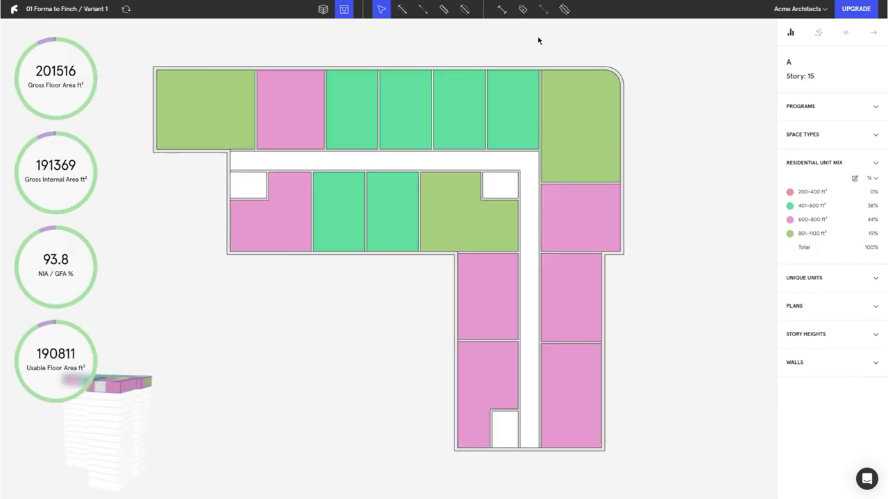
Generate floor plan options for the selected rounded top-right corner unit
left_click(577, 104)
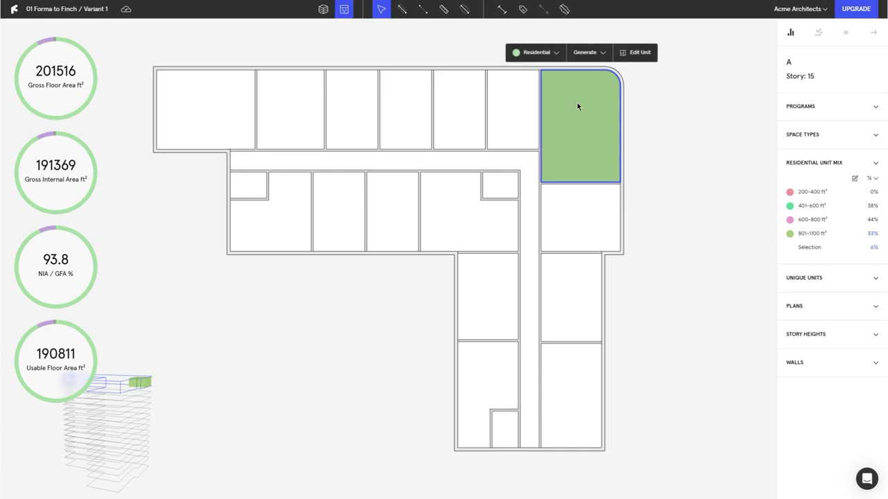
left_click(586, 52)
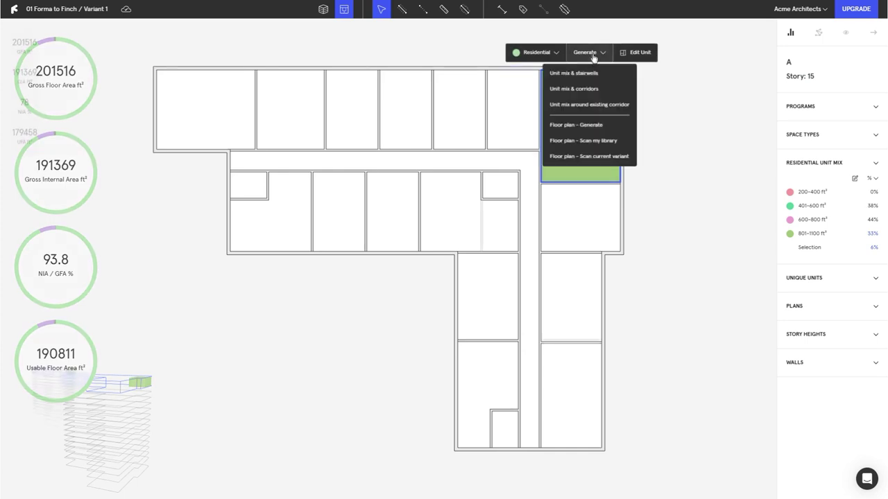
left_click(593, 125)
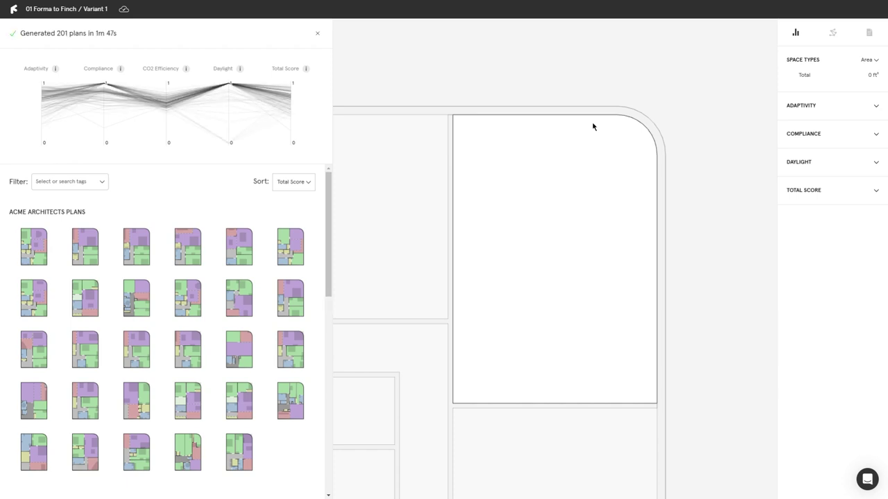
Preview Demo Plan E, review its graph rules, and filter to fully compliant plans
left_click(46, 244)
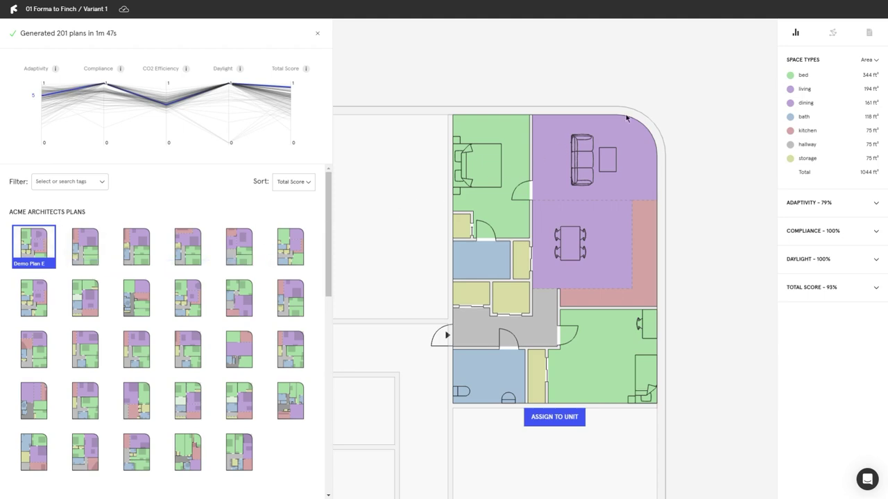
left_click(833, 33)
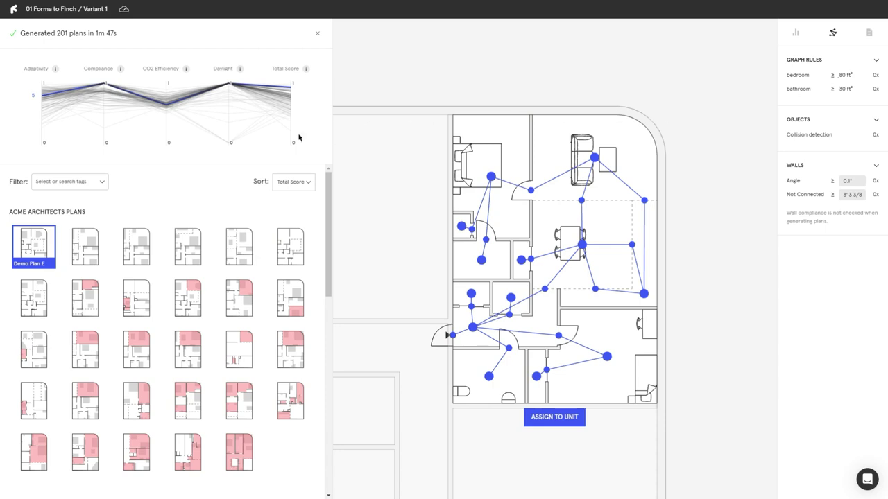
left_click(106, 188)
left_click(93, 197)
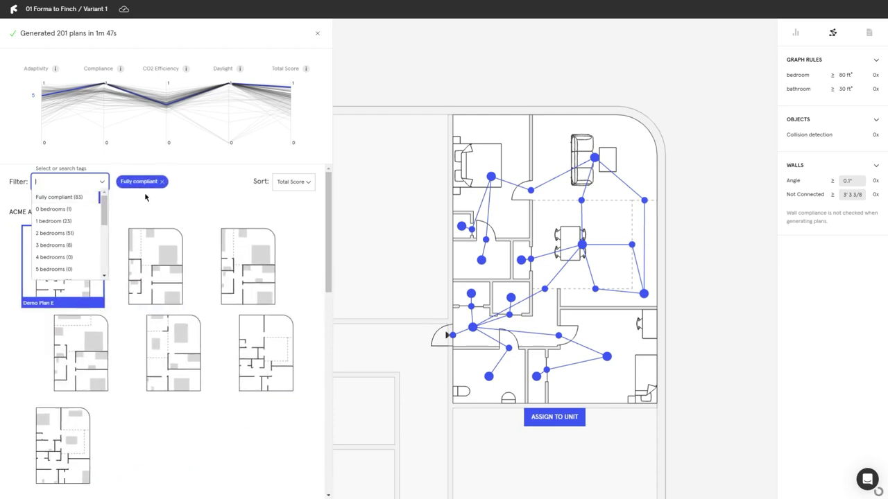
left_click(793, 33)
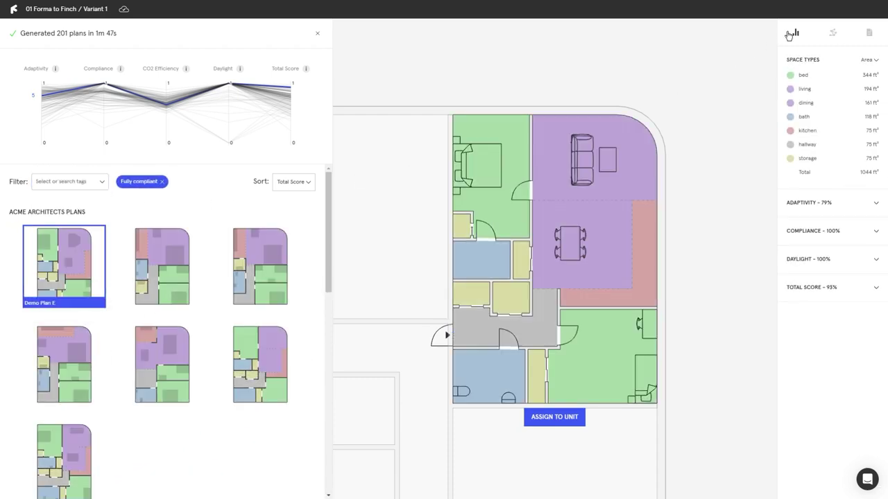
Add 2-bedroom and 1-bathroom filter tags and preview Plan L in the corner unit
mouse_move(779, 199)
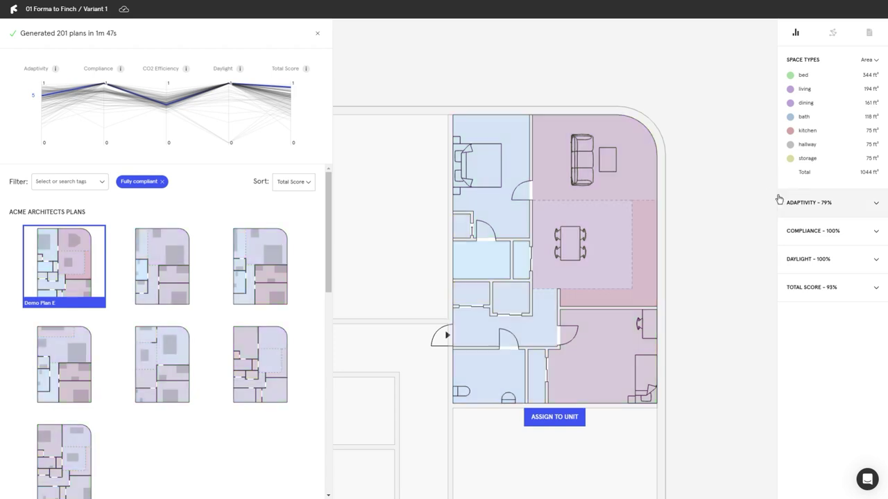
mouse_move(787, 228)
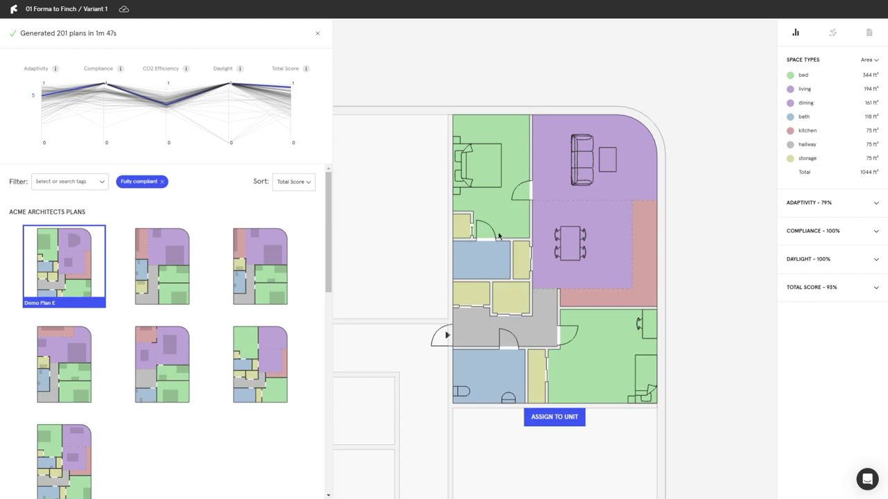
left_click(106, 185)
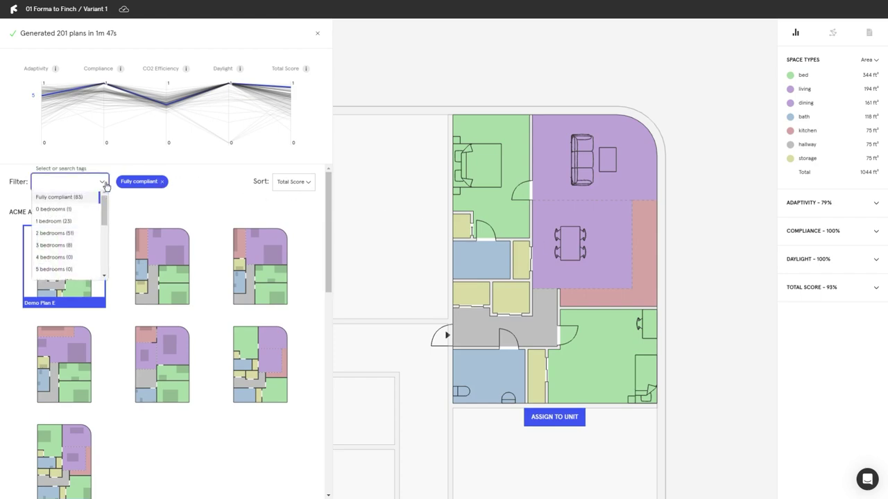
left_click(70, 233)
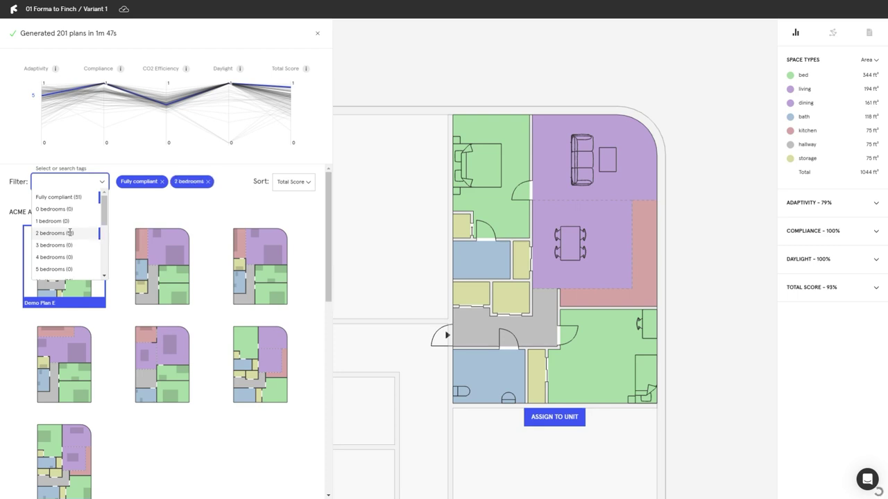
scroll(70, 232, "down", 1)
left_click(70, 235)
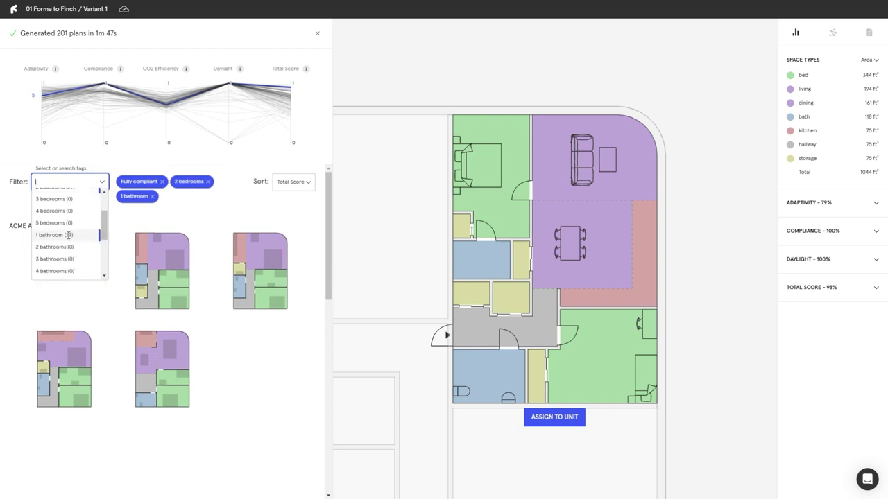
left_click(102, 185)
left_click(64, 280)
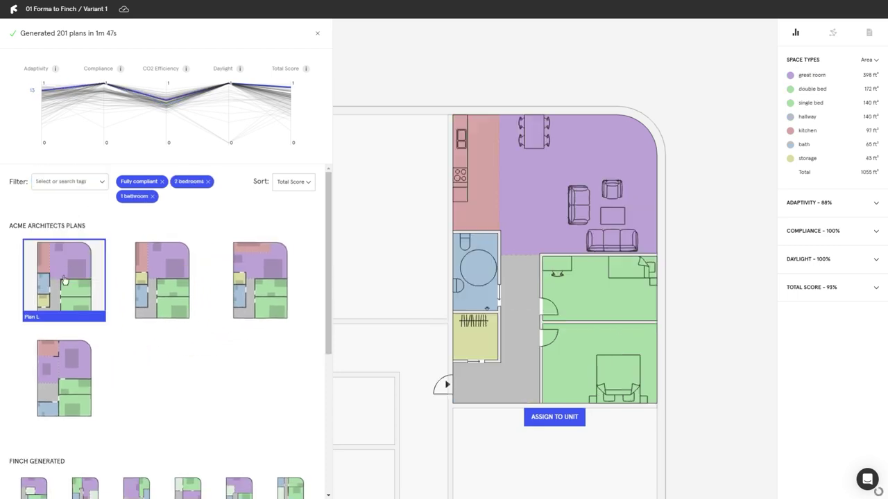
Assign Plan L to the corner unit and move its dining table slightly lower
left_click(553, 417)
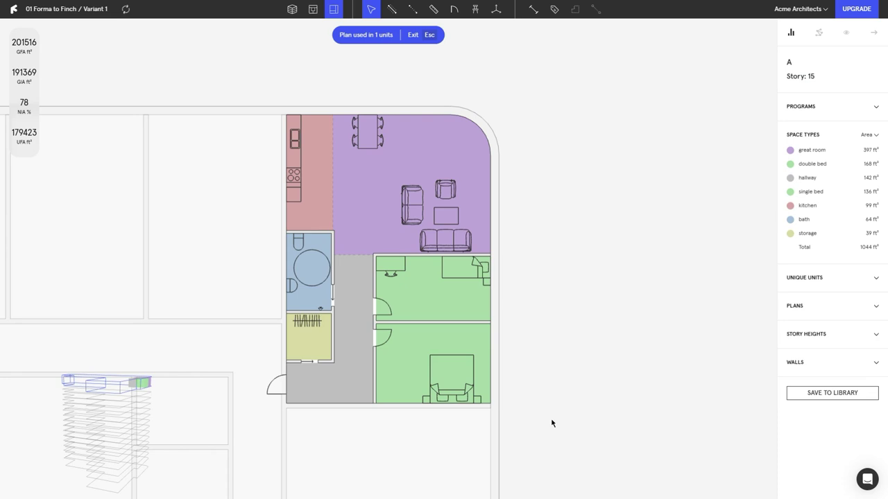
left_click(369, 146)
left_click_drag(369, 145, 371, 180)
key("Escape")
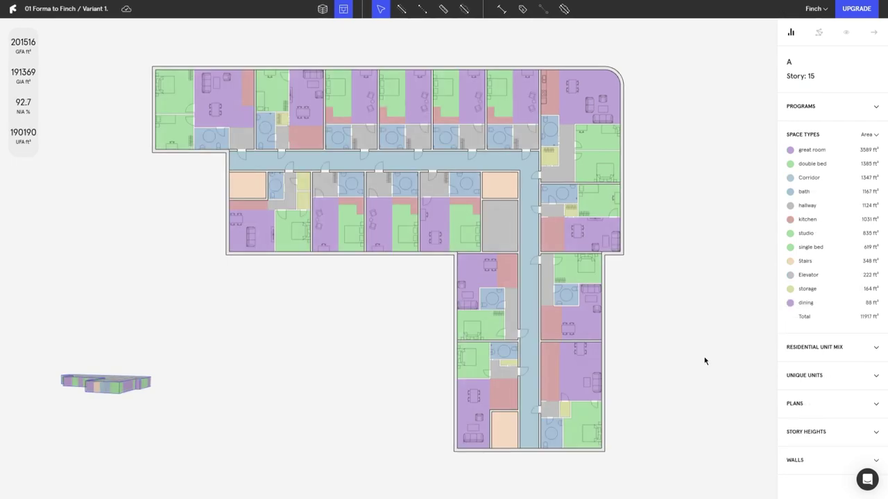
View the tower in 3D, select stories, orbit overhead and show the program area breakdown
key("Escape")
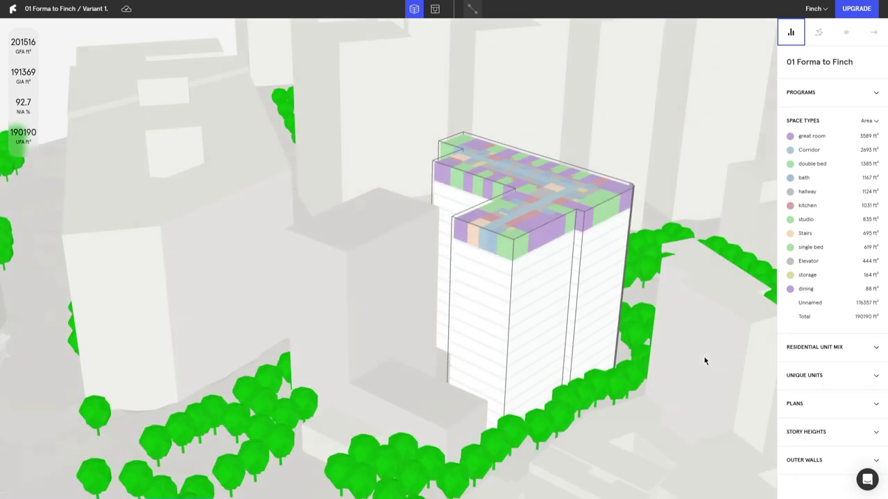
left_click(539, 238)
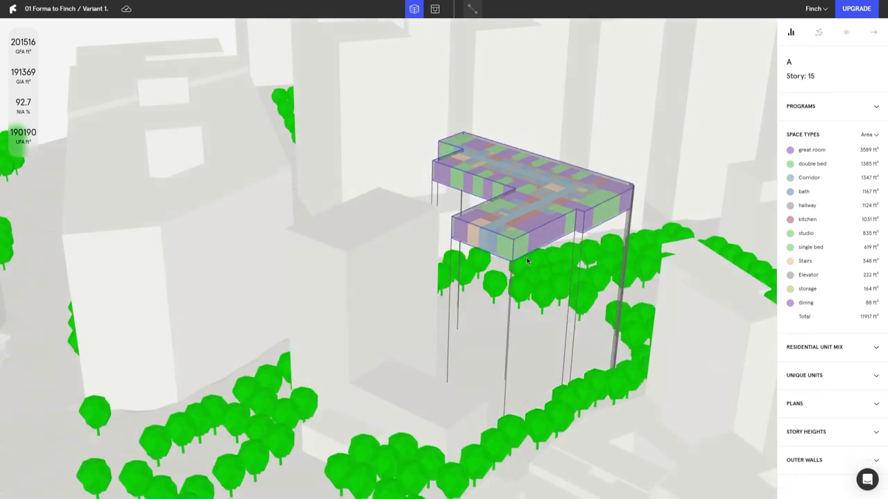
left_click(530, 407, "shift")
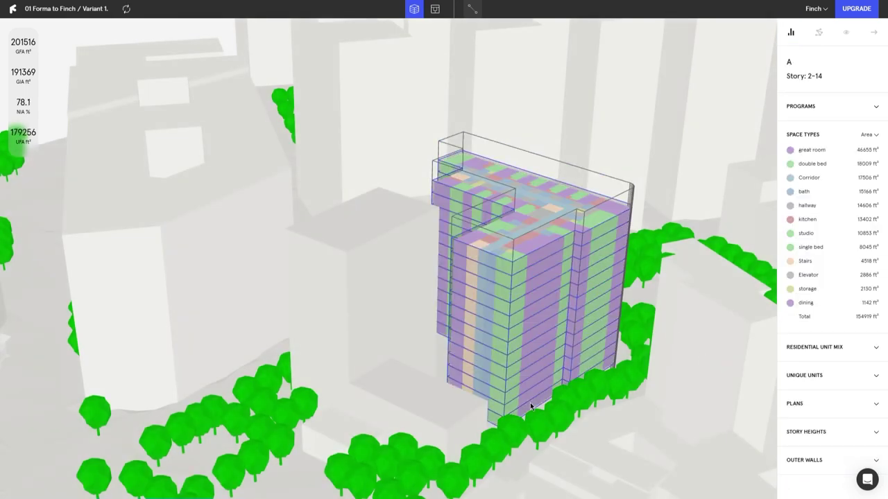
left_click(531, 407)
left_click(628, 371)
left_click_drag(627, 371, 575, 305)
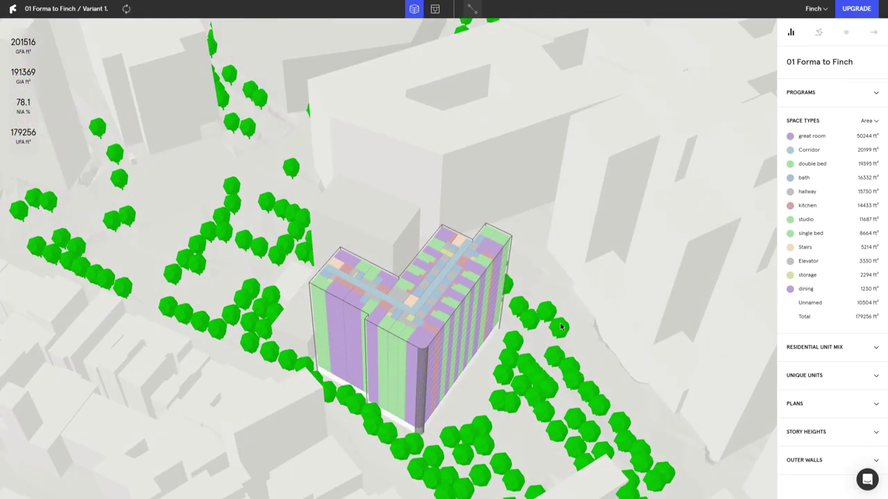
scroll(586, 298, "up", 3)
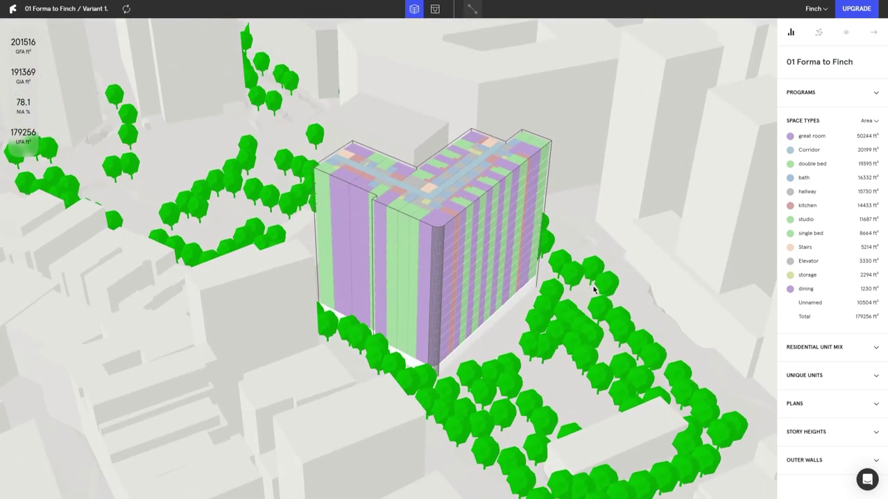
mouse_move(789, 144)
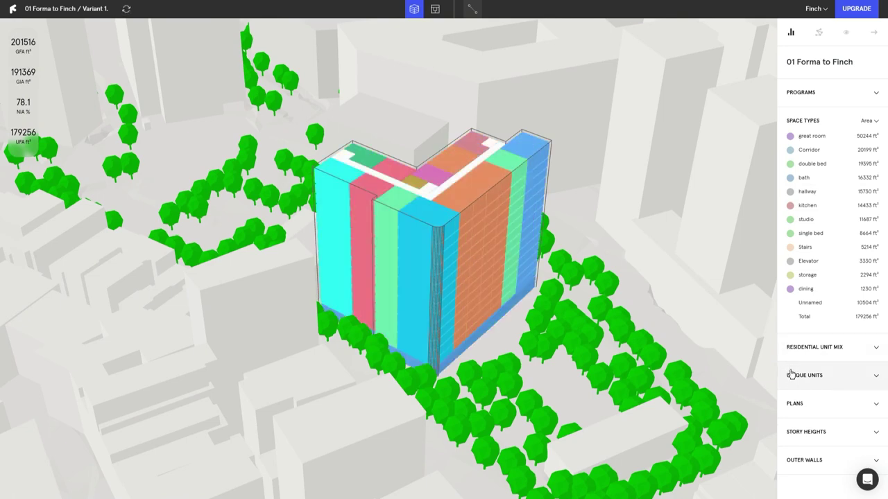
left_click(791, 93)
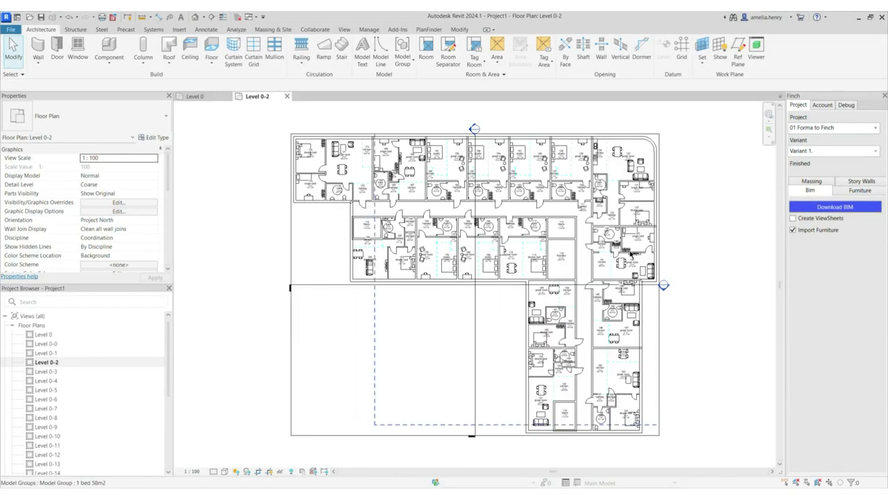
Enter Edit Group on the 1 bed 58m2 apartment model group in Level 0-2
left_click(630, 255)
double_click(629, 255)
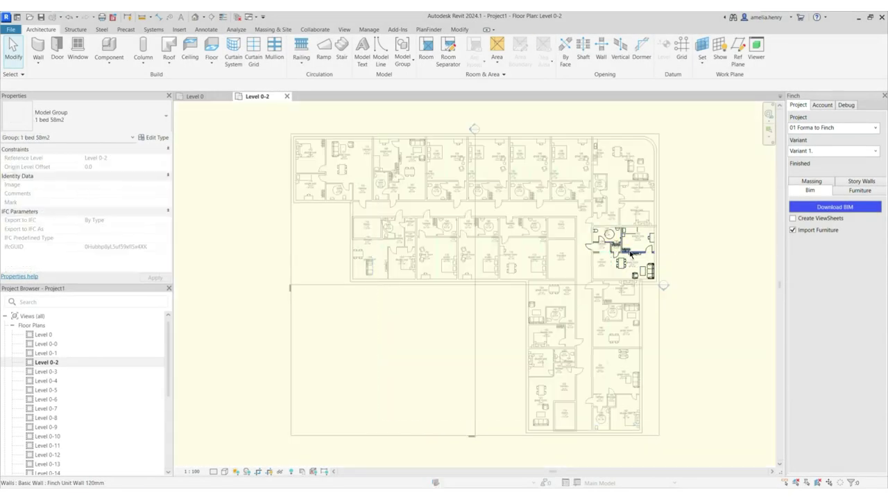
scroll(654, 254, "up", 4)
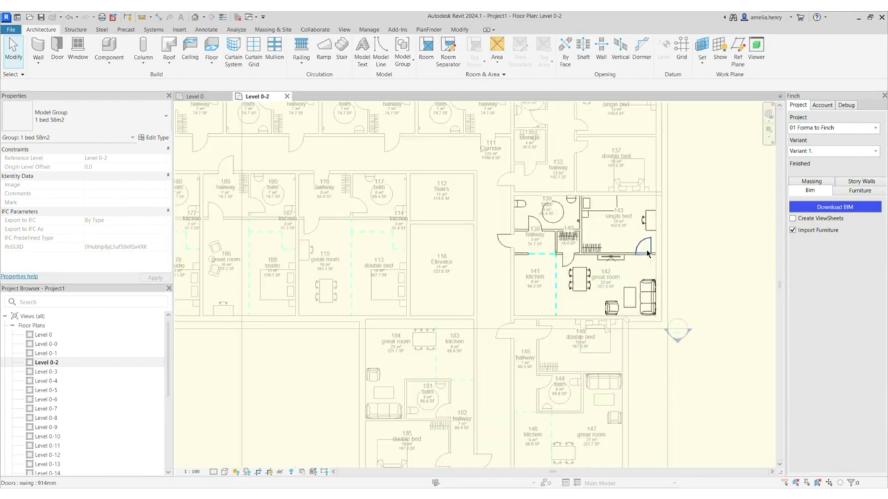
Inspect the apartment's door, wall, pocket door, single bed and dining table
left_click(647, 253)
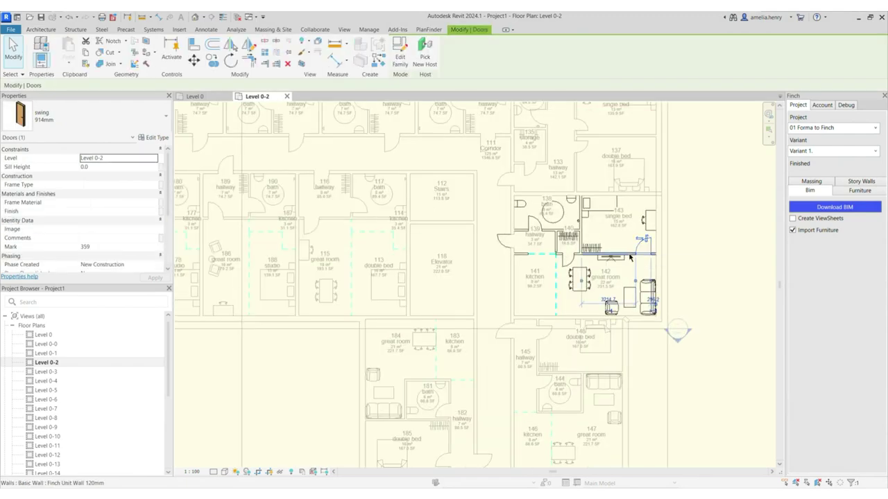
left_click(629, 257)
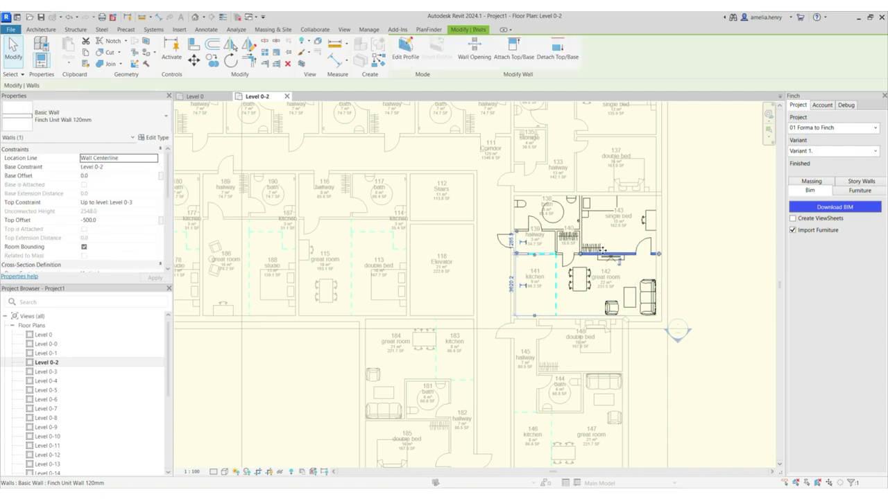
left_click(581, 277)
left_click(581, 277)
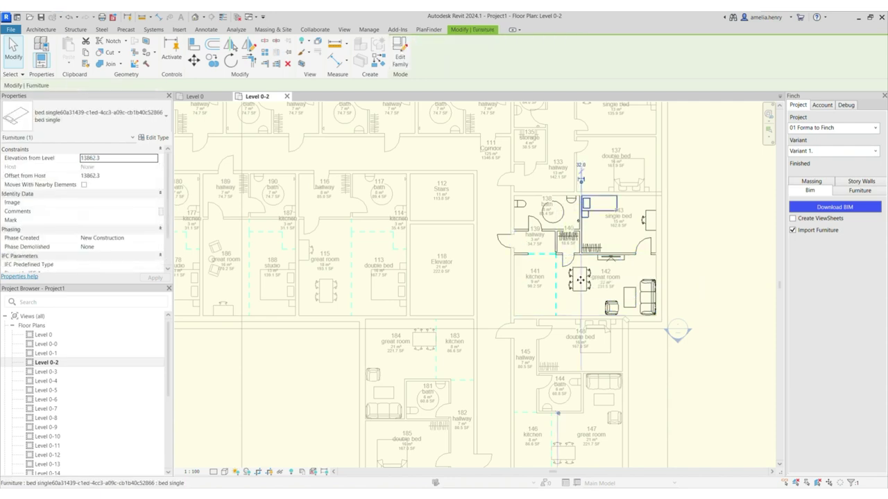
left_click(577, 283)
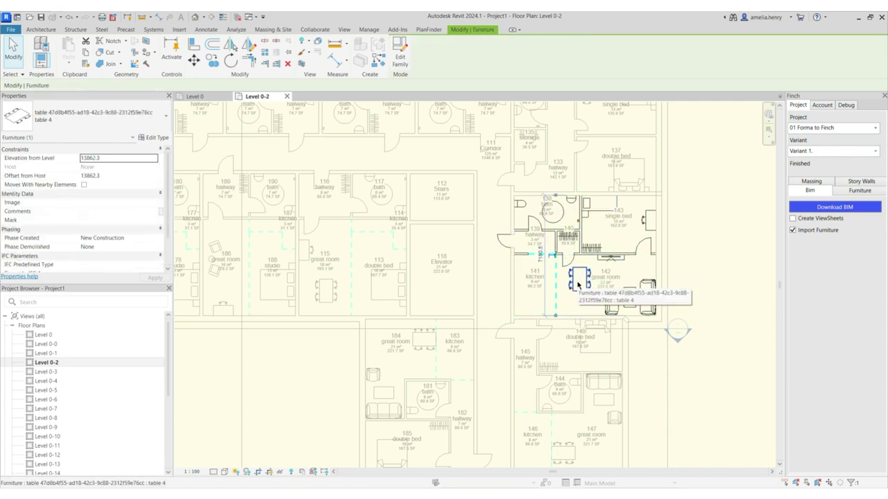